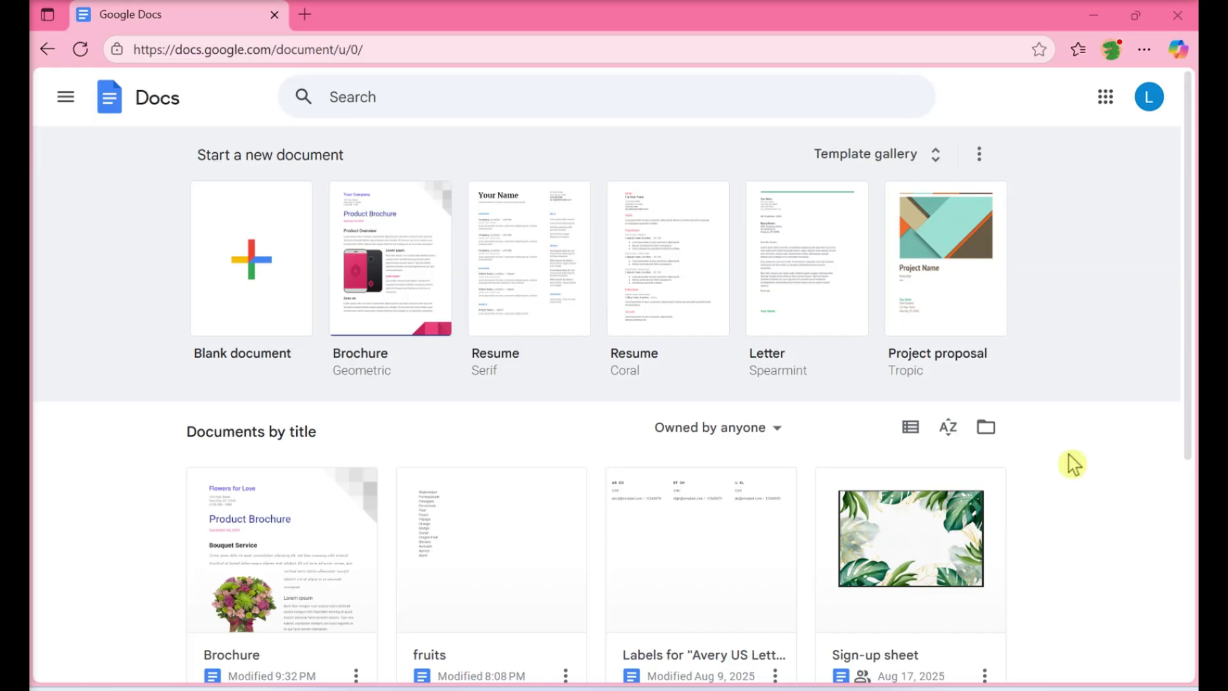
# Create a blank document and insert an empty 5-column, 7-row table below a blank line
pyautogui.click(290, 273)
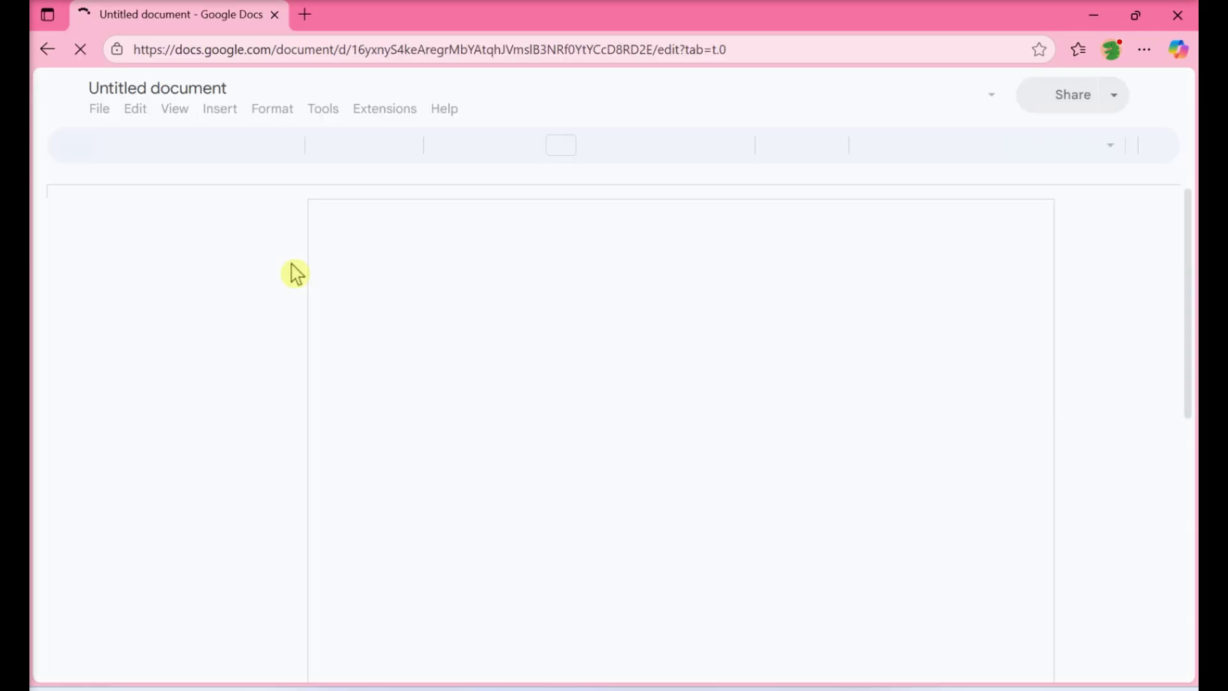
pyautogui.click(77, 215)
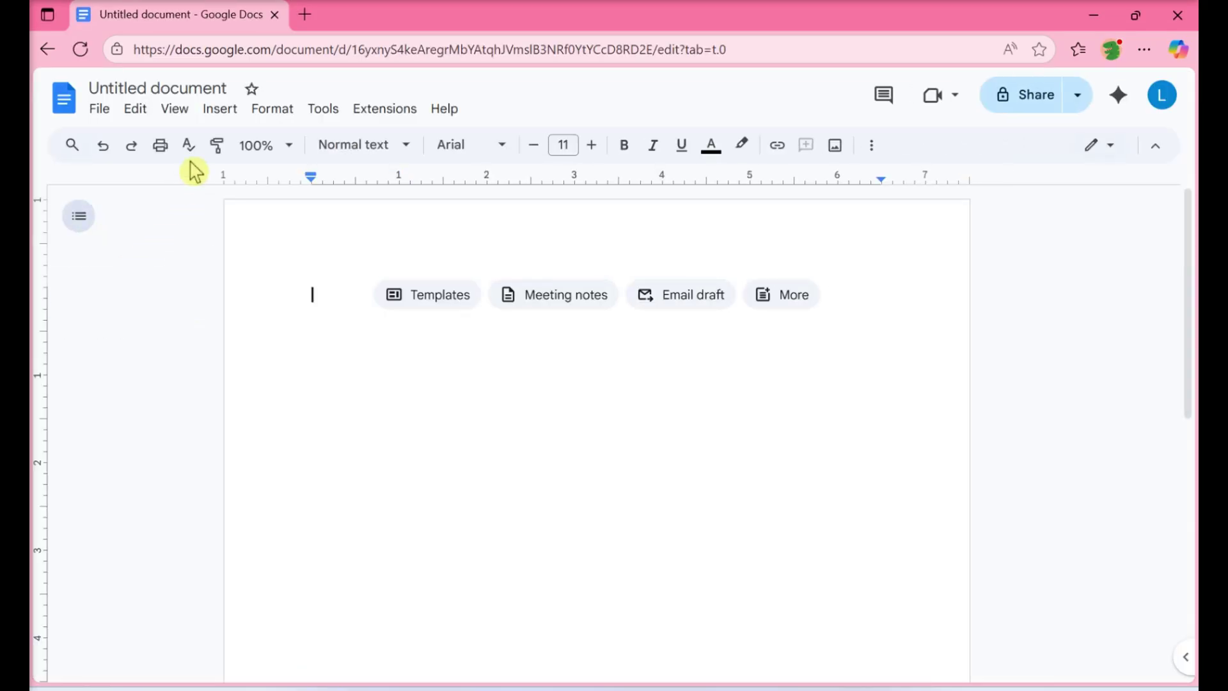
pyautogui.click(228, 120)
pyautogui.moveTo(246, 169)
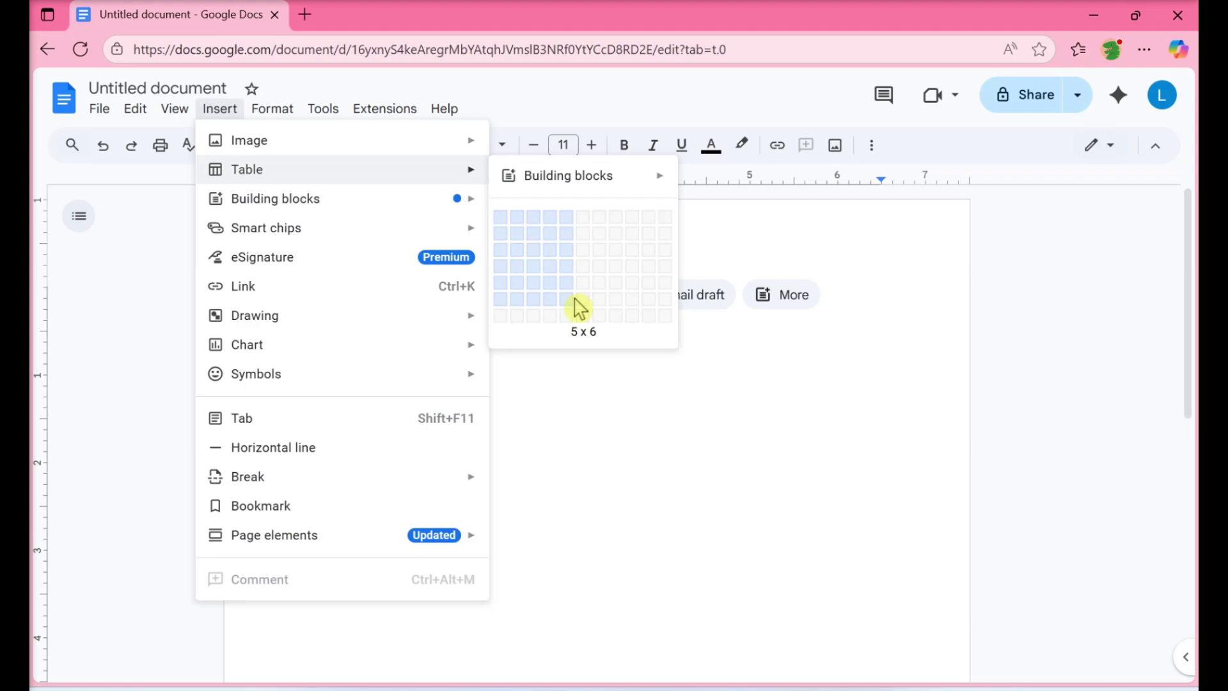
pyautogui.click(576, 318)
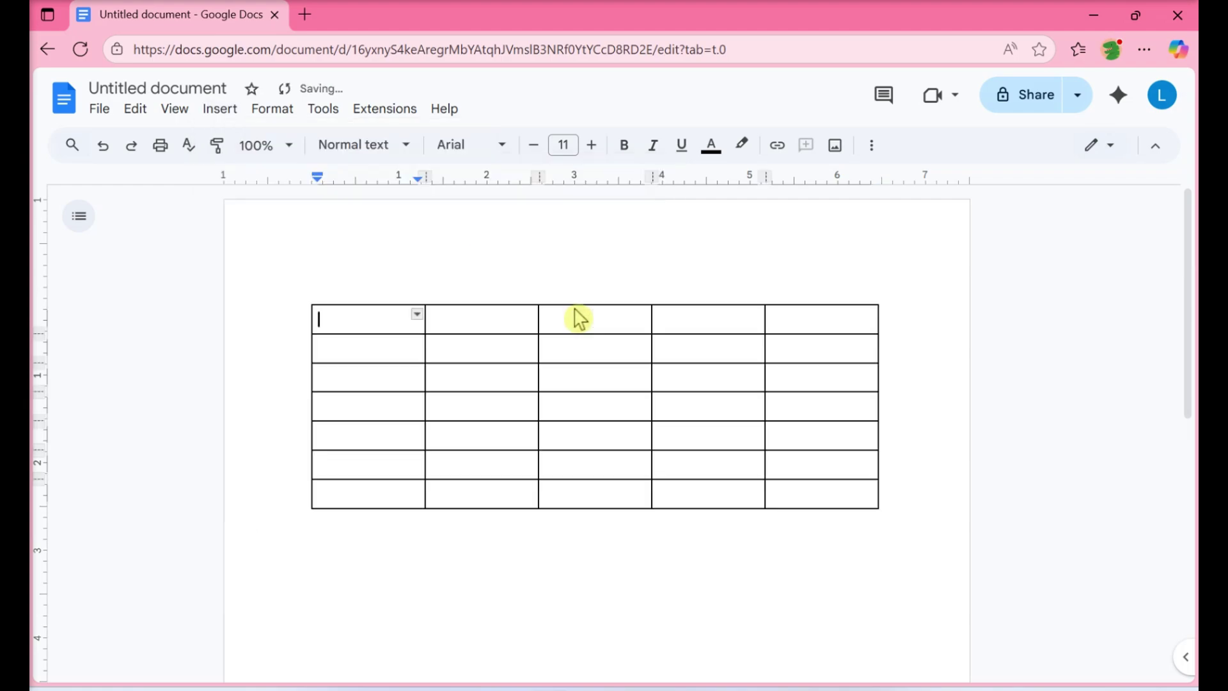
pyautogui.click(493, 265)
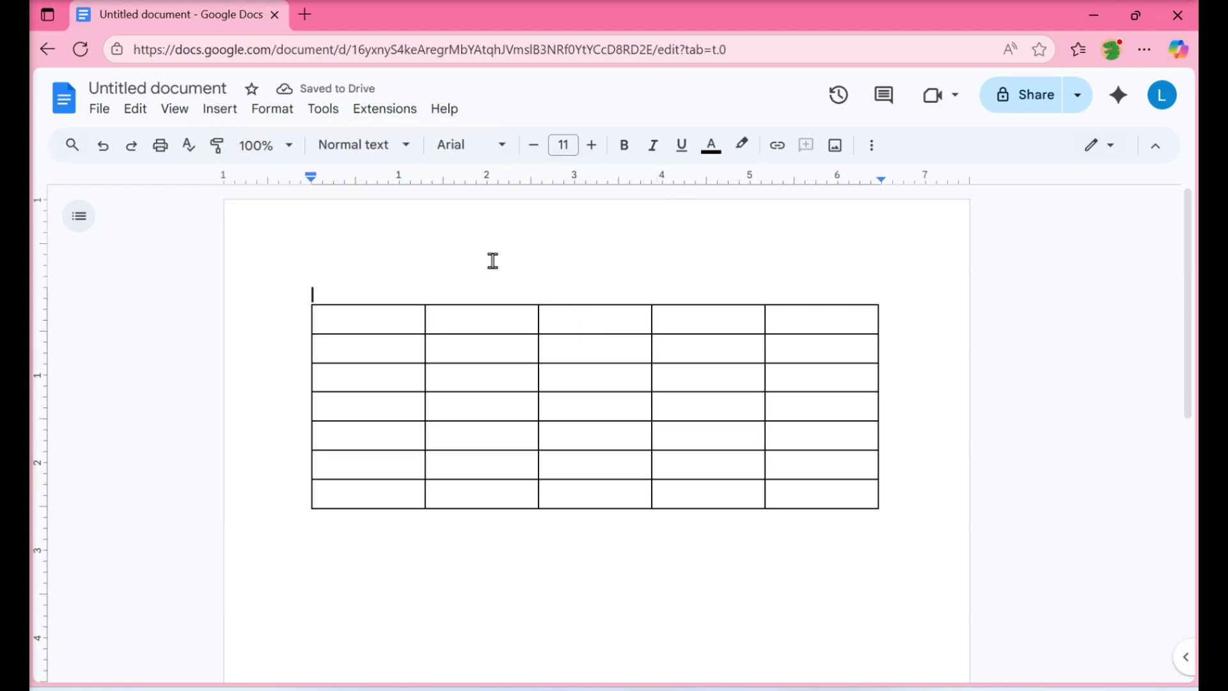
pyautogui.write('Volunteer Signup Sheet')
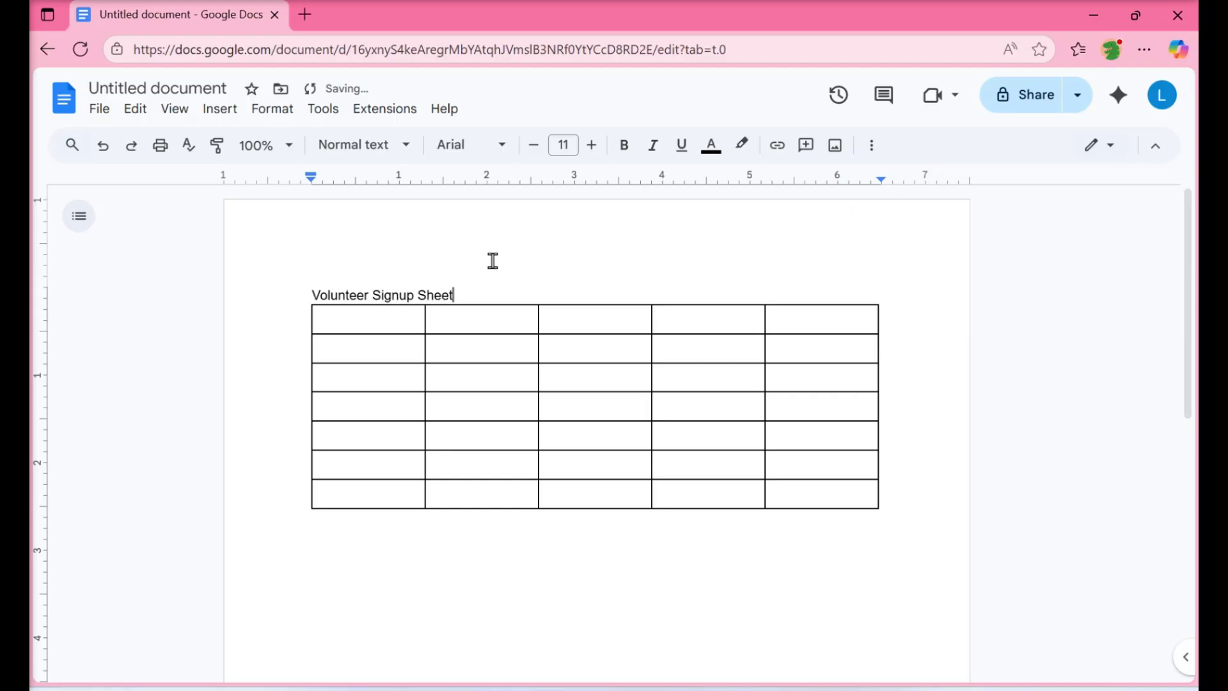
# Add the 'Volunteer Signup Sheet' title and headers Name, Location, Phone Number, Donation Amount
pyautogui.press('Return')
pyautogui.click(474, 338)
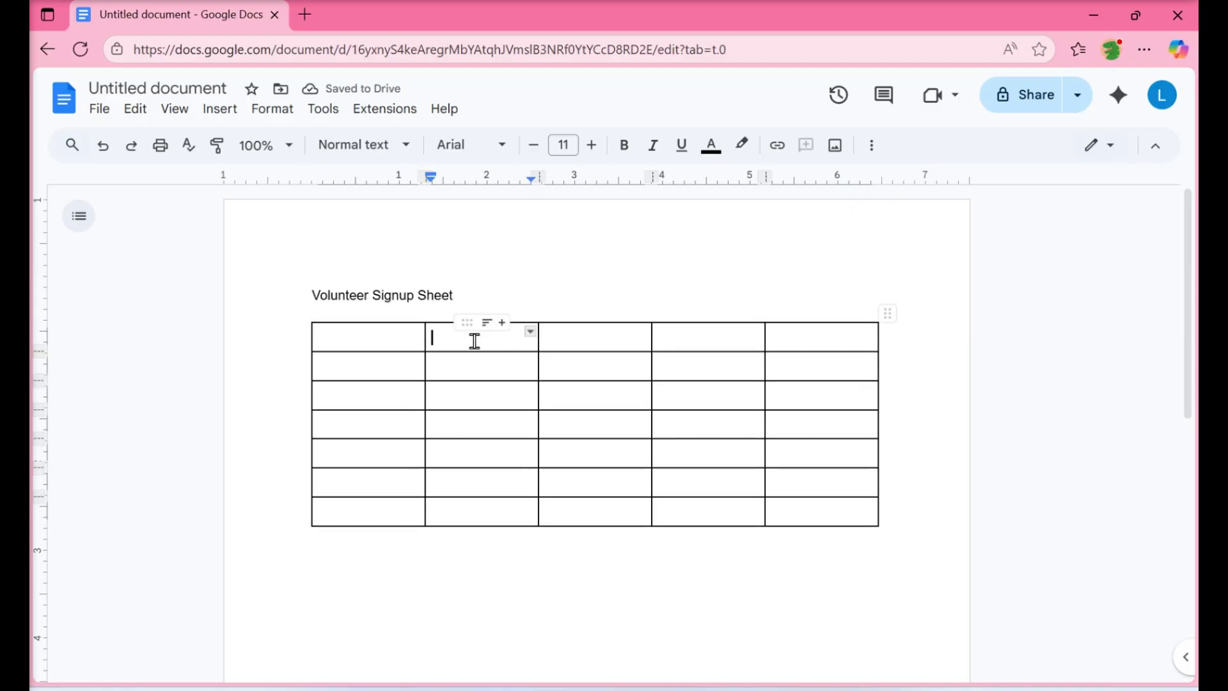
pyautogui.write('Name')
pyautogui.press('Tab')
pyautogui.write('Location')
pyautogui.press('Tab')
pyautogui.write('Phone Number')
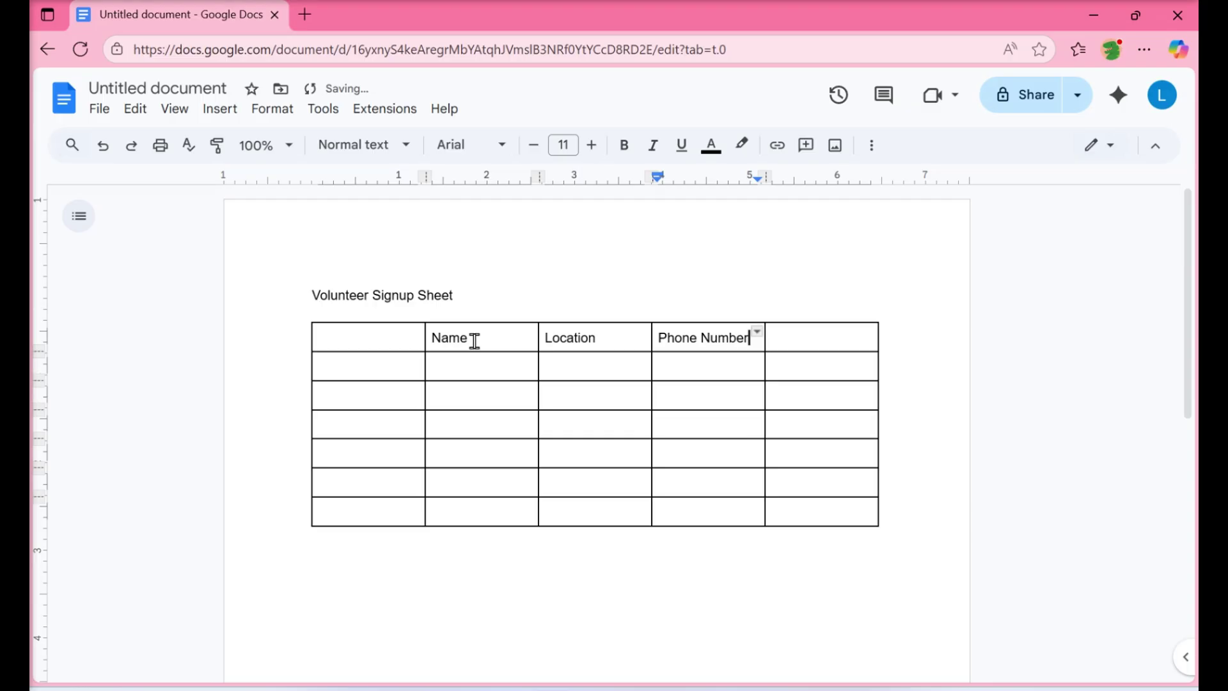
pyautogui.press('Tab')
pyautogui.write('Donation Amount')
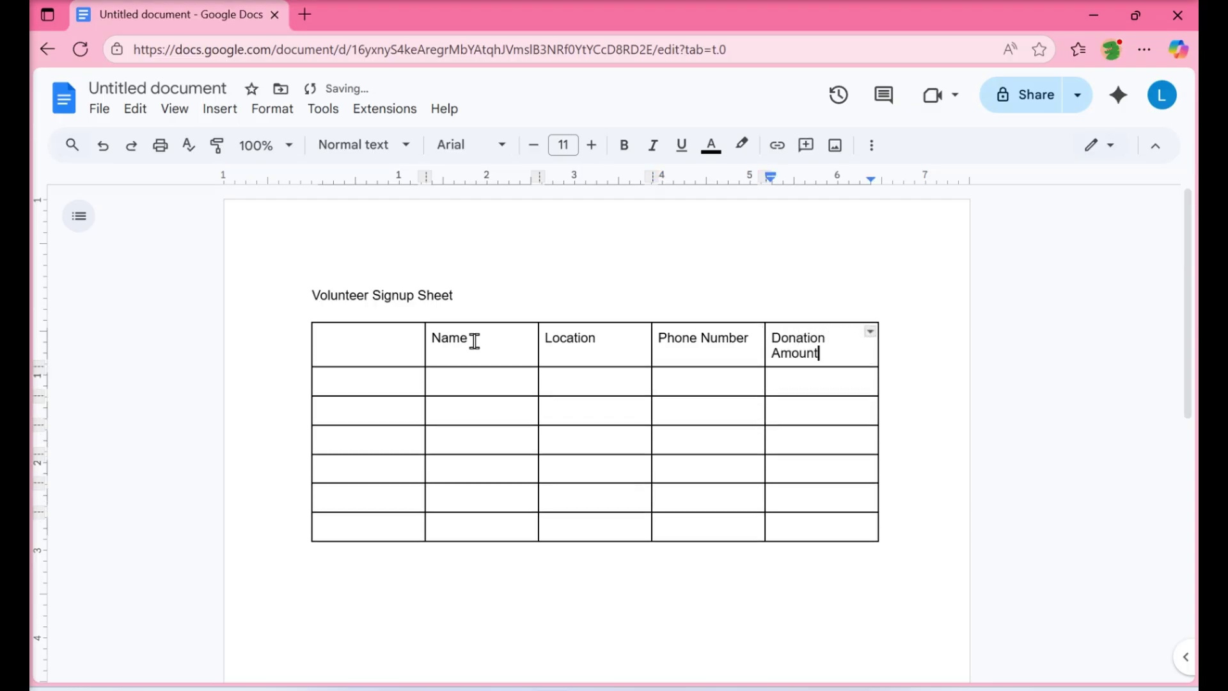
# Number the first column's rows 1. through 6
pyautogui.click(400, 386)
pyautogui.write('1.')
pyautogui.press('Down')
pyautogui.press('Down')
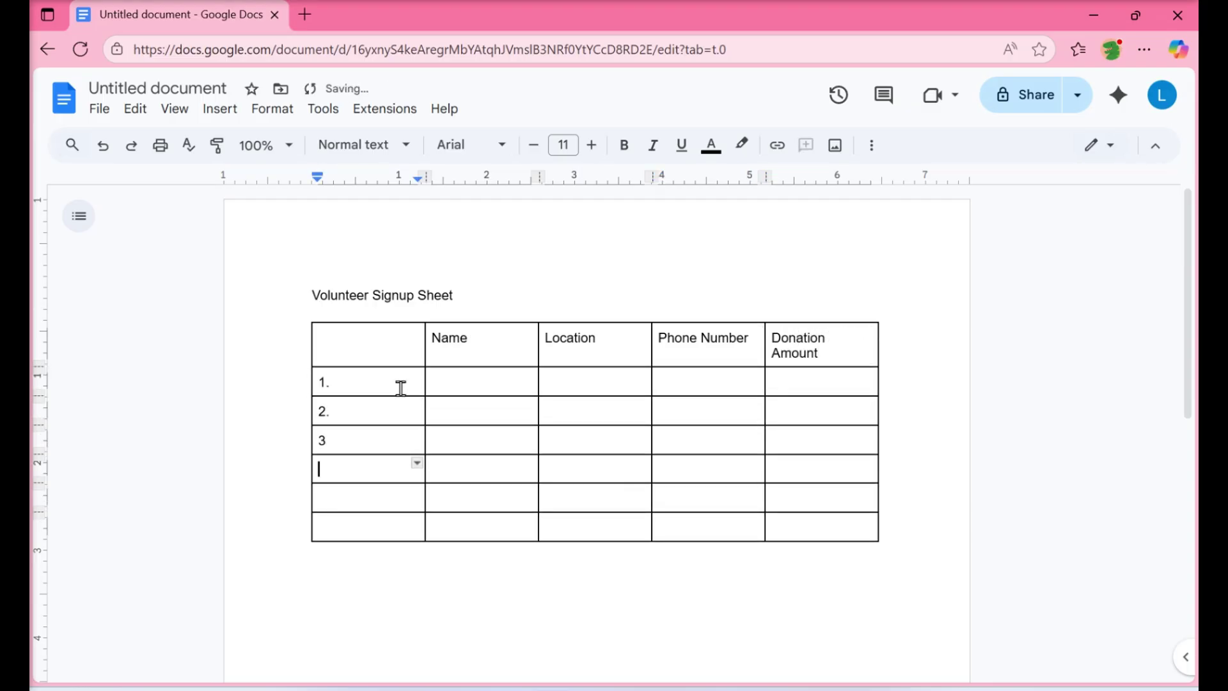
pyautogui.write('3.')
pyautogui.press('Down')
pyautogui.write('4.')
pyautogui.press('Down')
pyautogui.write('5.')
pyautogui.press('Down')
pyautogui.write('6.')
# Name the document 'Volunteer Signup Sheet', grant anyone-with-link view access, and copy its link
pyautogui.click(1017, 106)
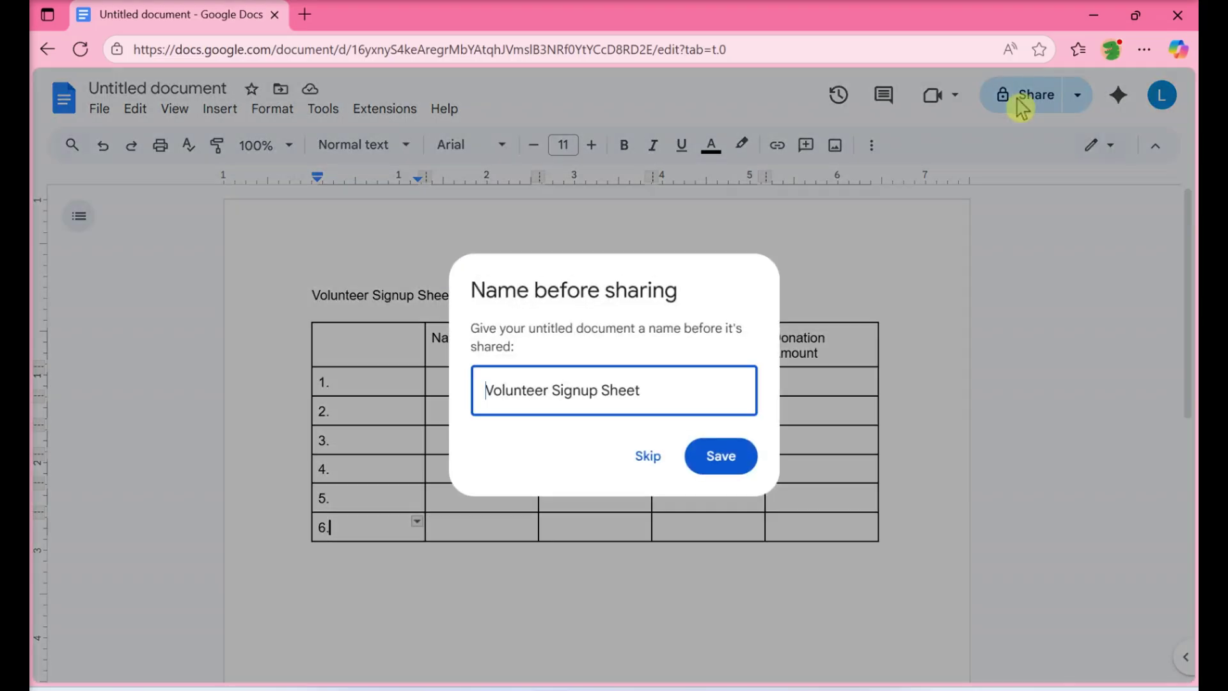
pyautogui.click(719, 459)
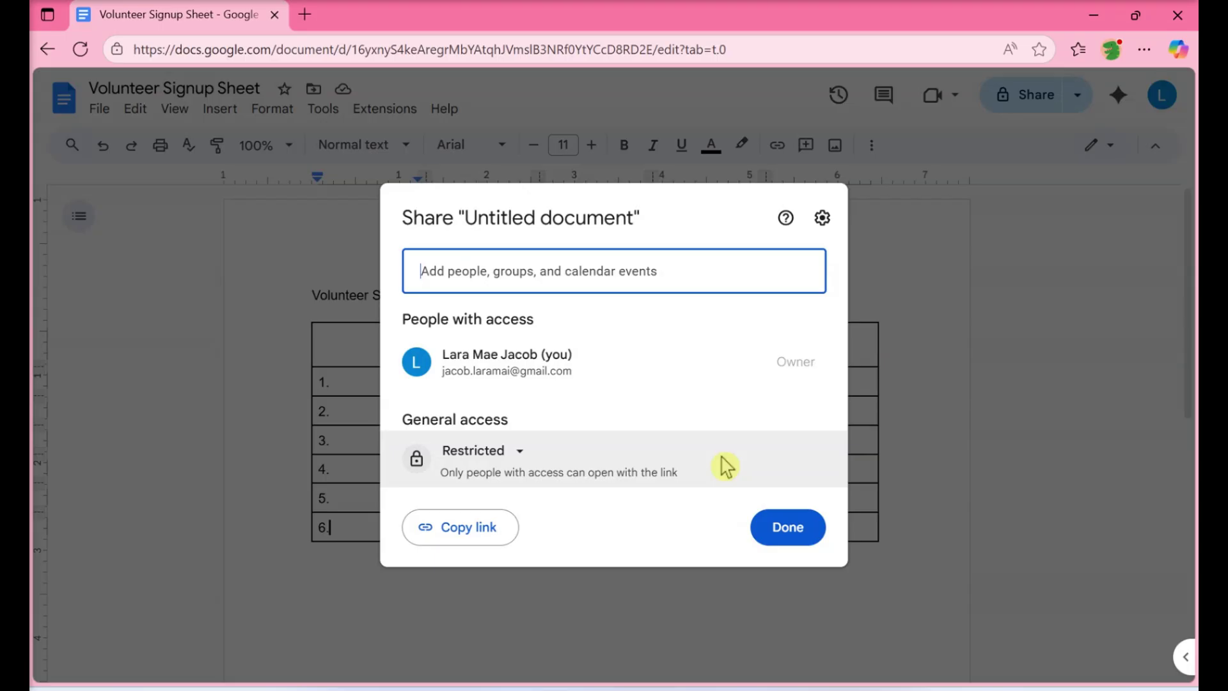
pyautogui.click(519, 451)
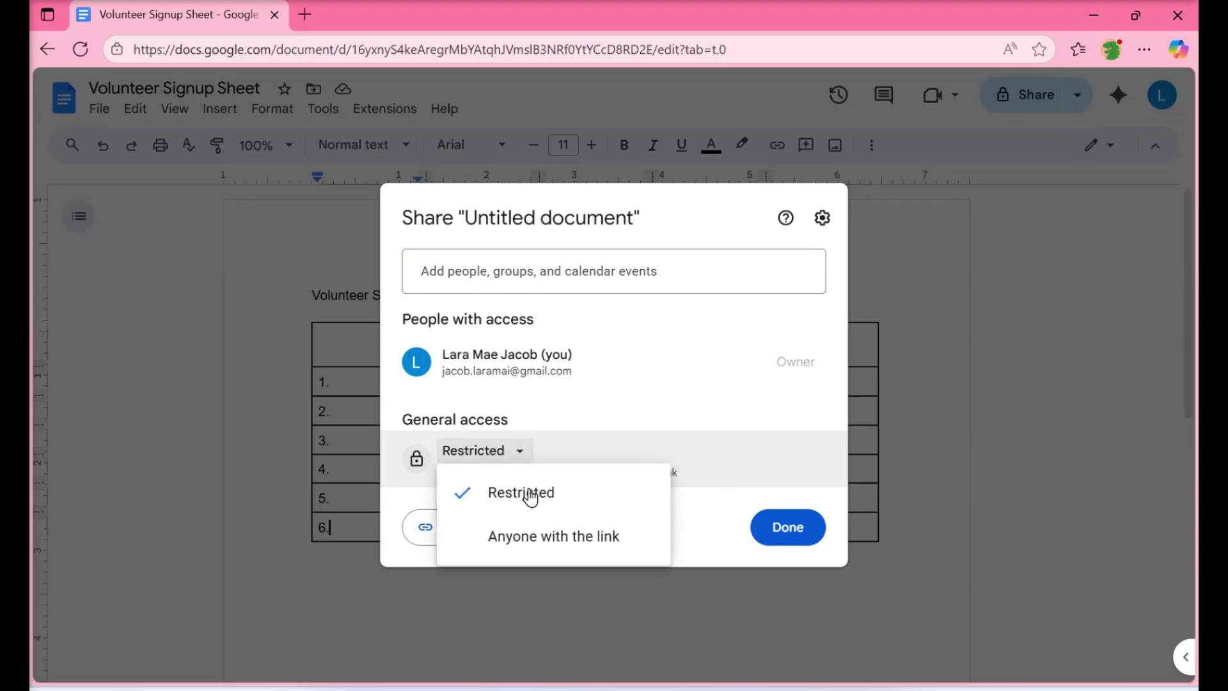
pyautogui.click(532, 539)
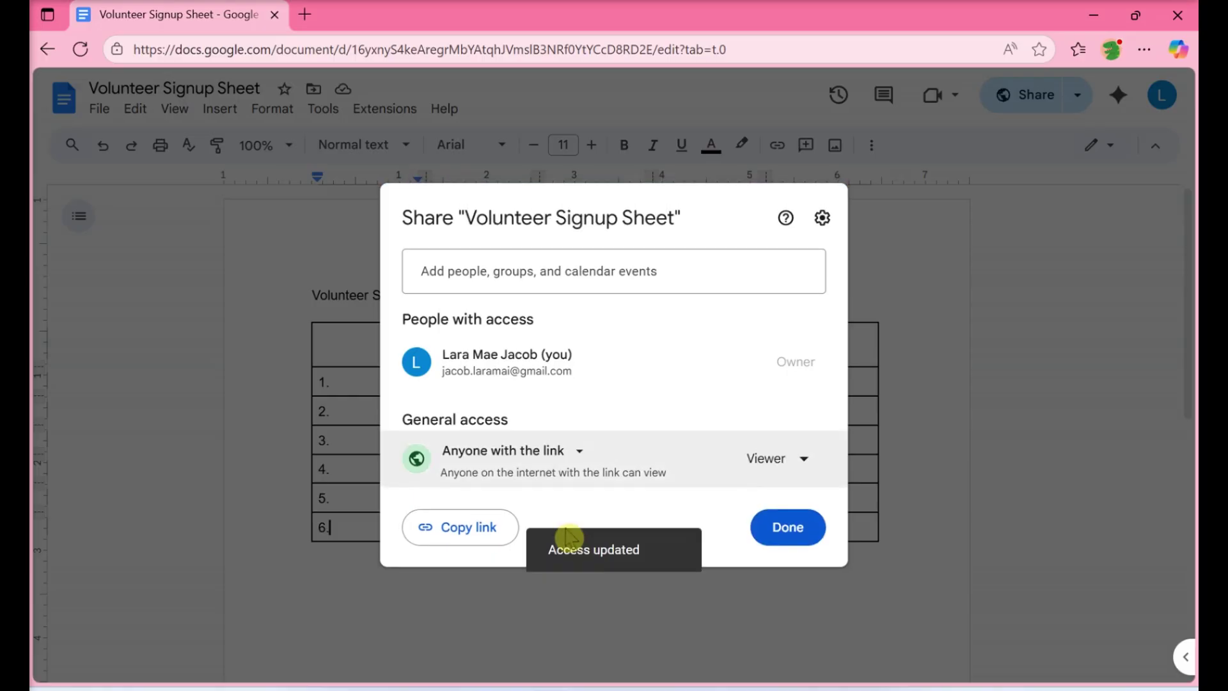
pyautogui.click(470, 530)
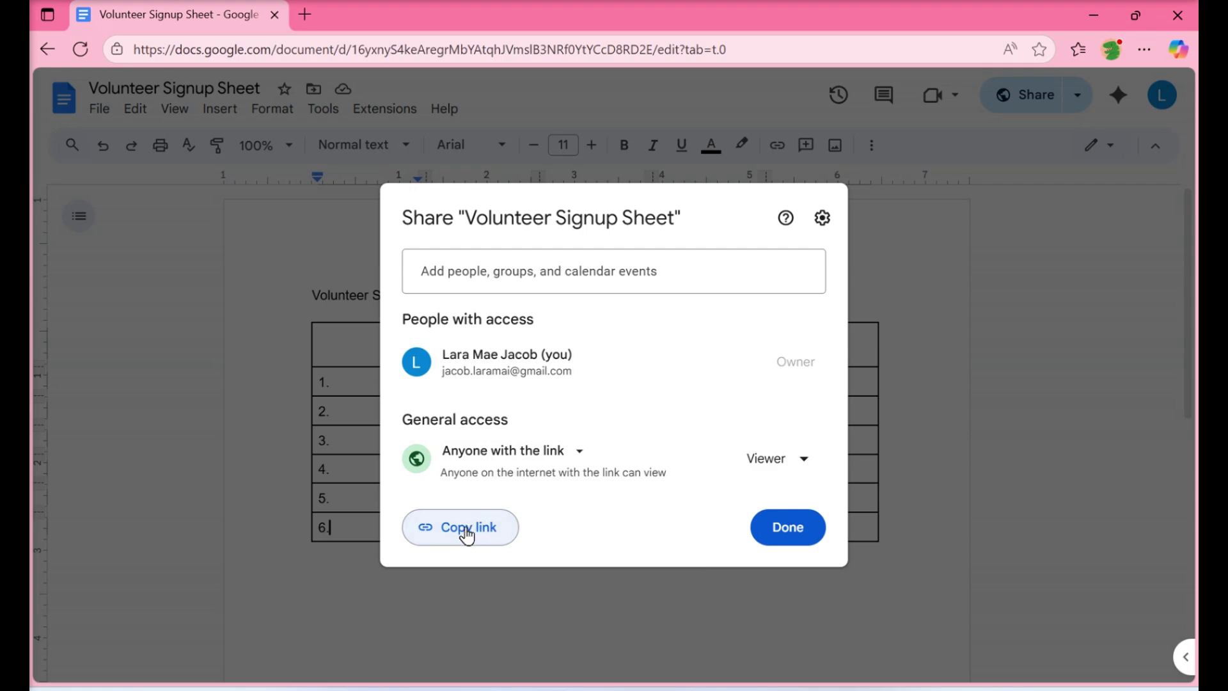
pyautogui.click(803, 537)
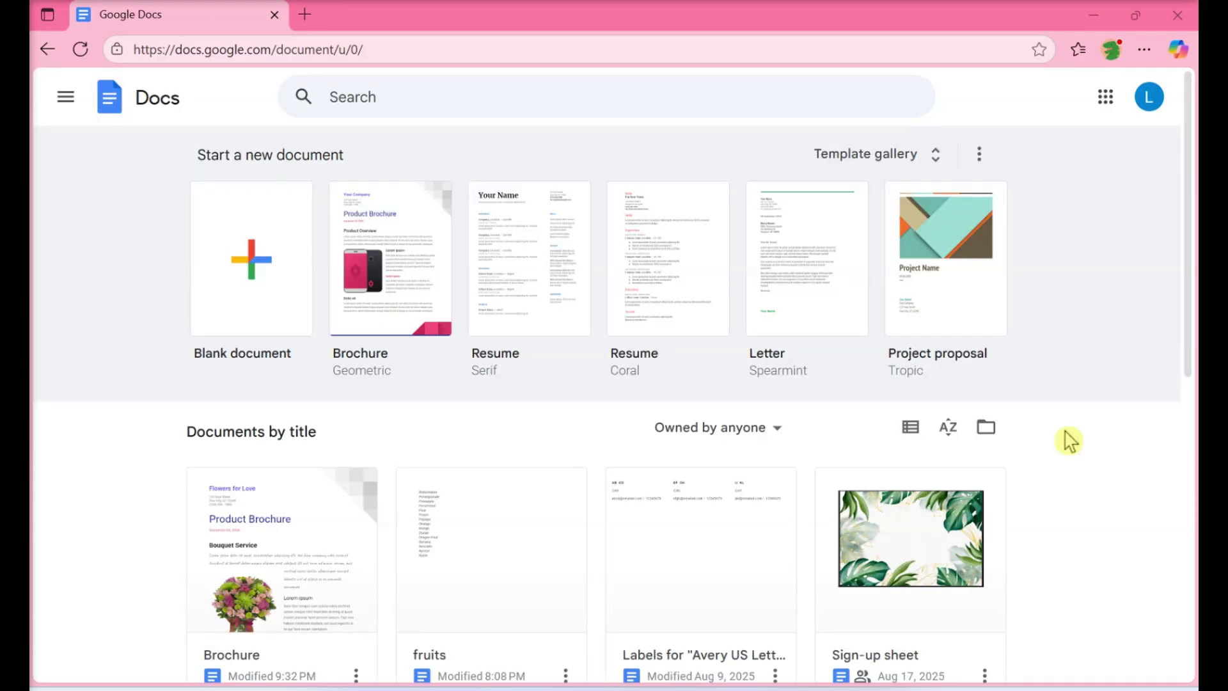
# Create a second blank document, collapse the tabs panel, and open the Extensions menu
pyautogui.click(265, 289)
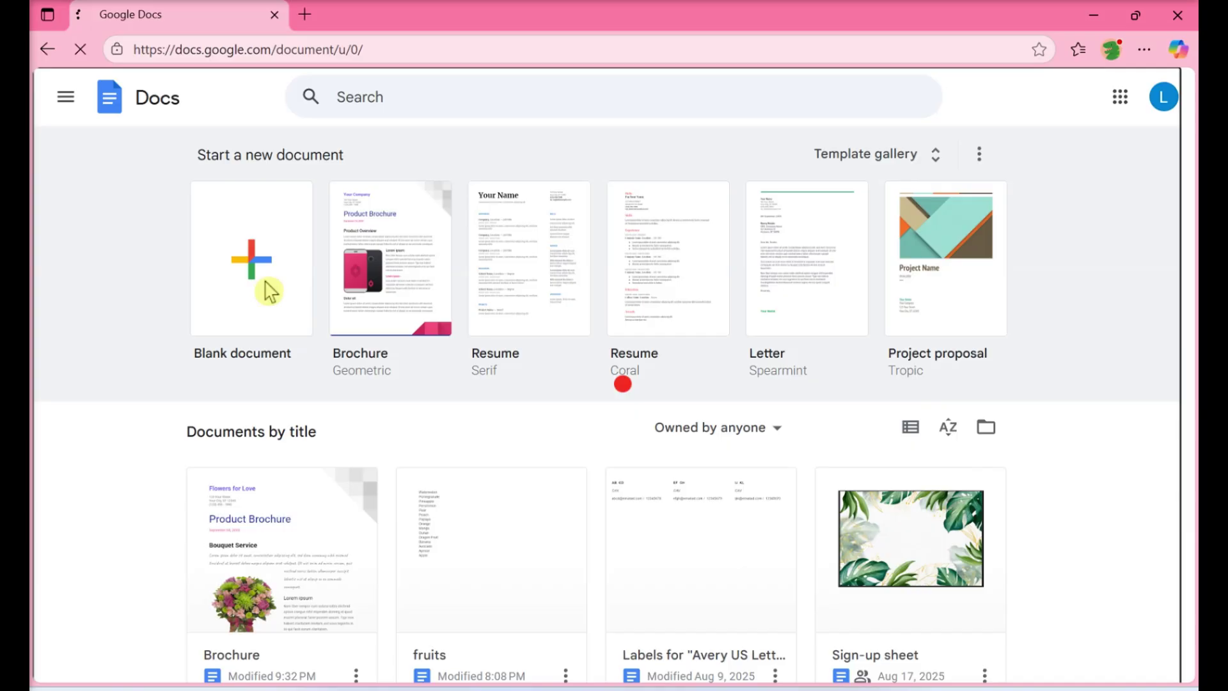
pyautogui.click(77, 211)
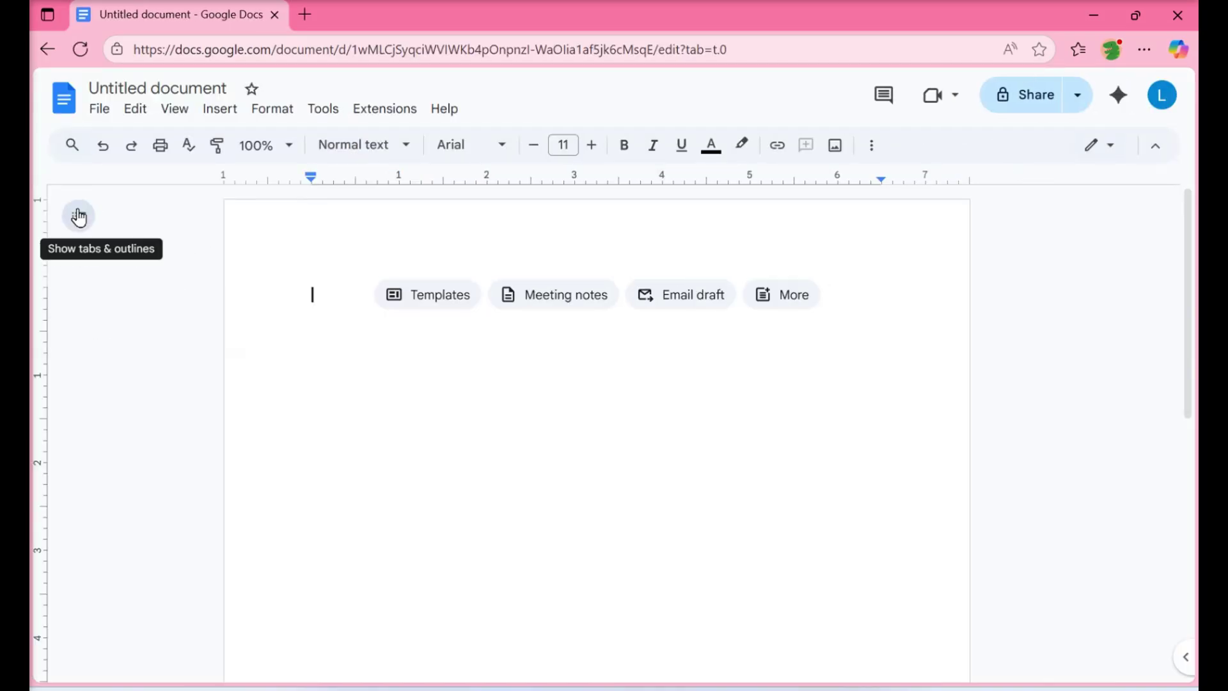
pyautogui.click(384, 108)
pyautogui.moveTo(406, 141)
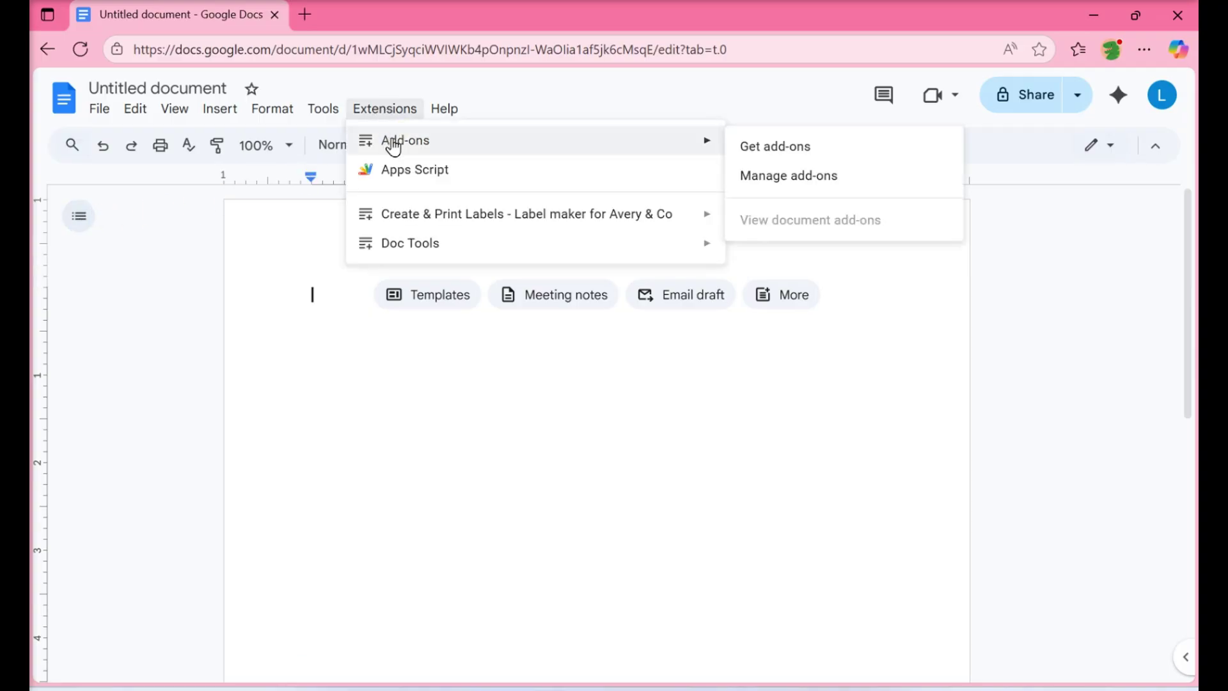
# Search the marketplace for 'template' and install the Fillable Document add-on, allowing account access
pyautogui.click(765, 146)
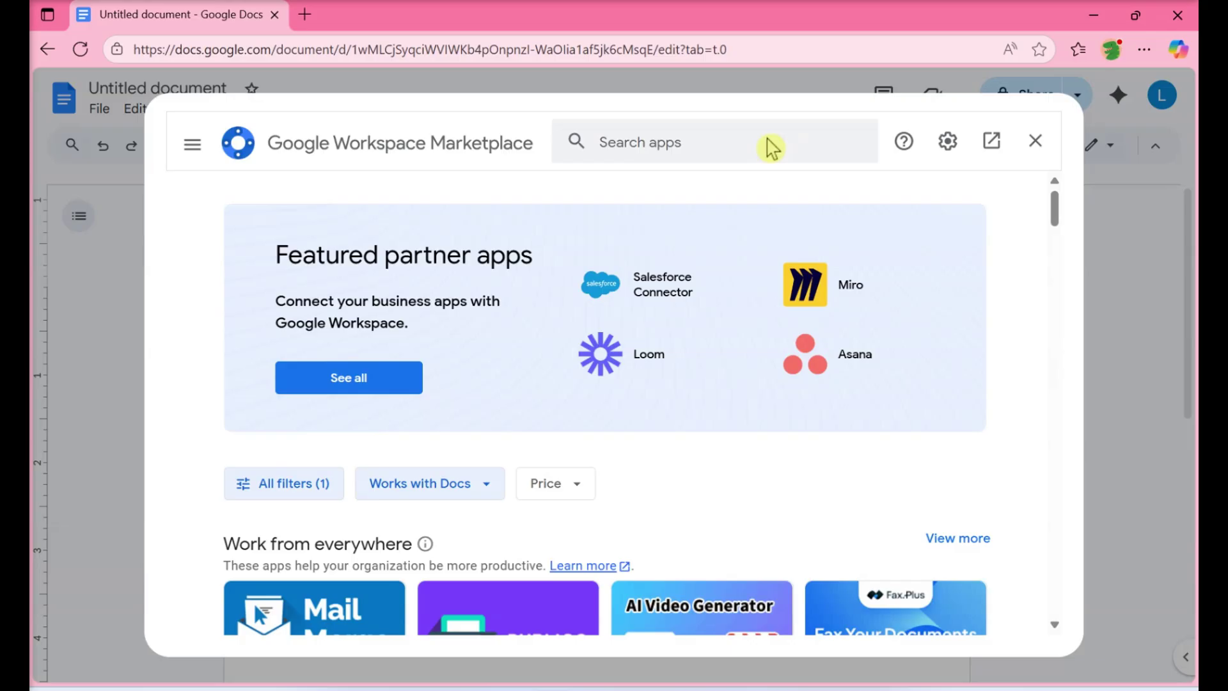
pyautogui.click(767, 146)
pyautogui.write('template')
pyautogui.press('Return')
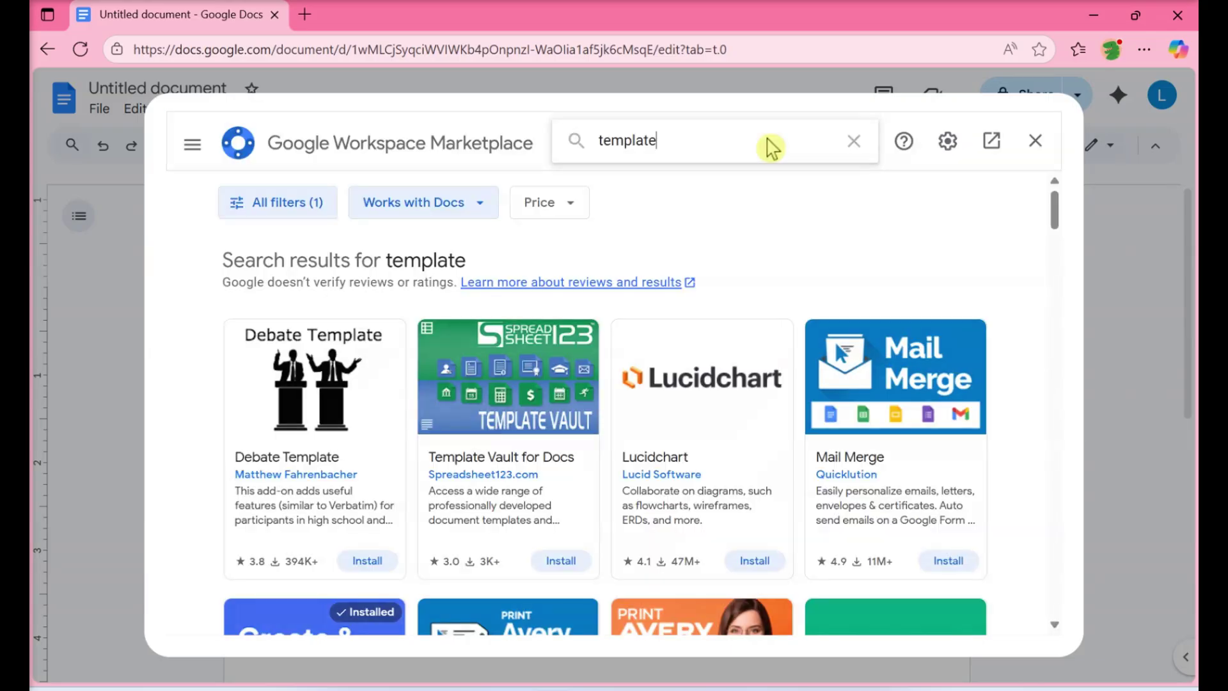
pyautogui.scroll(-2, 773, 288)
pyautogui.scroll(-3, 748, 269)
pyautogui.scroll(-3, 461, 384)
pyautogui.click(375, 377)
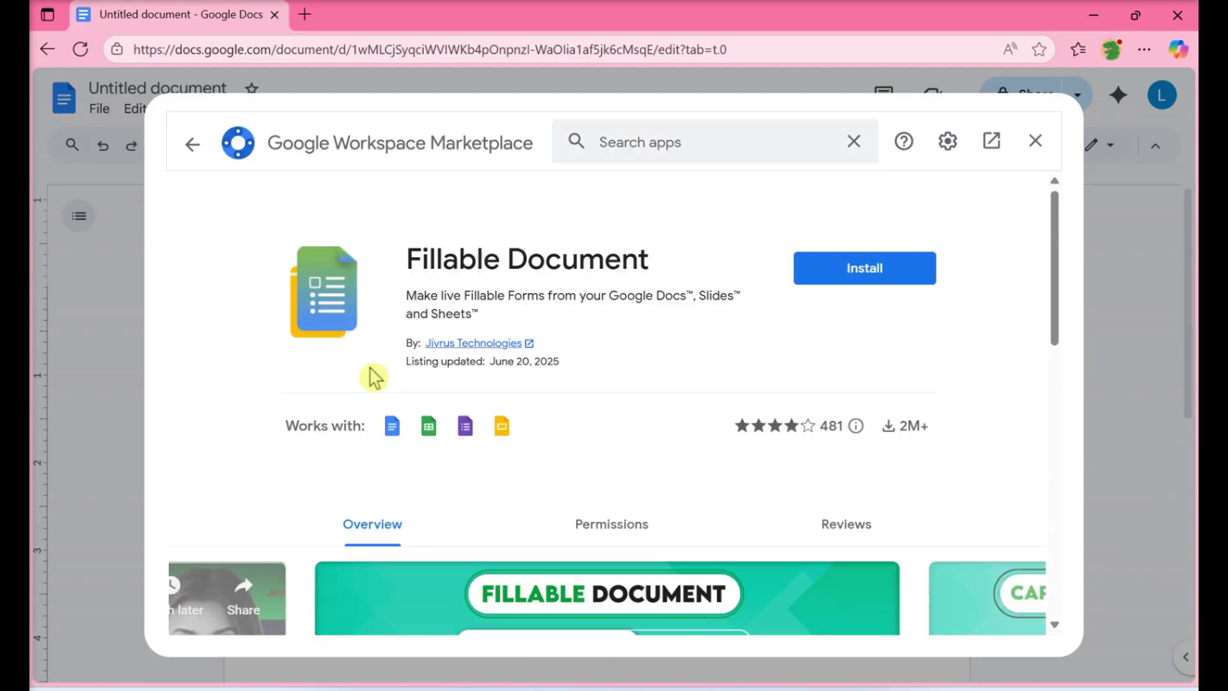
pyautogui.click(844, 273)
pyautogui.scroll(-5, 748, 535)
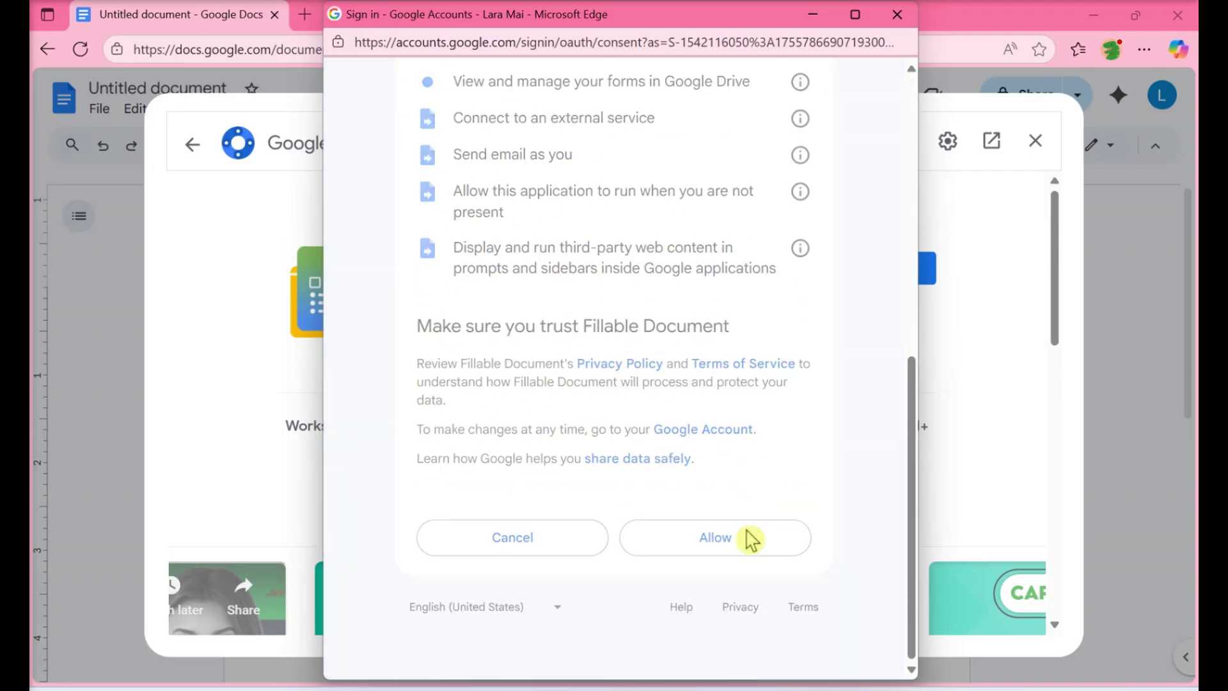
pyautogui.click(714, 537)
pyautogui.click(753, 544)
pyautogui.click(1036, 141)
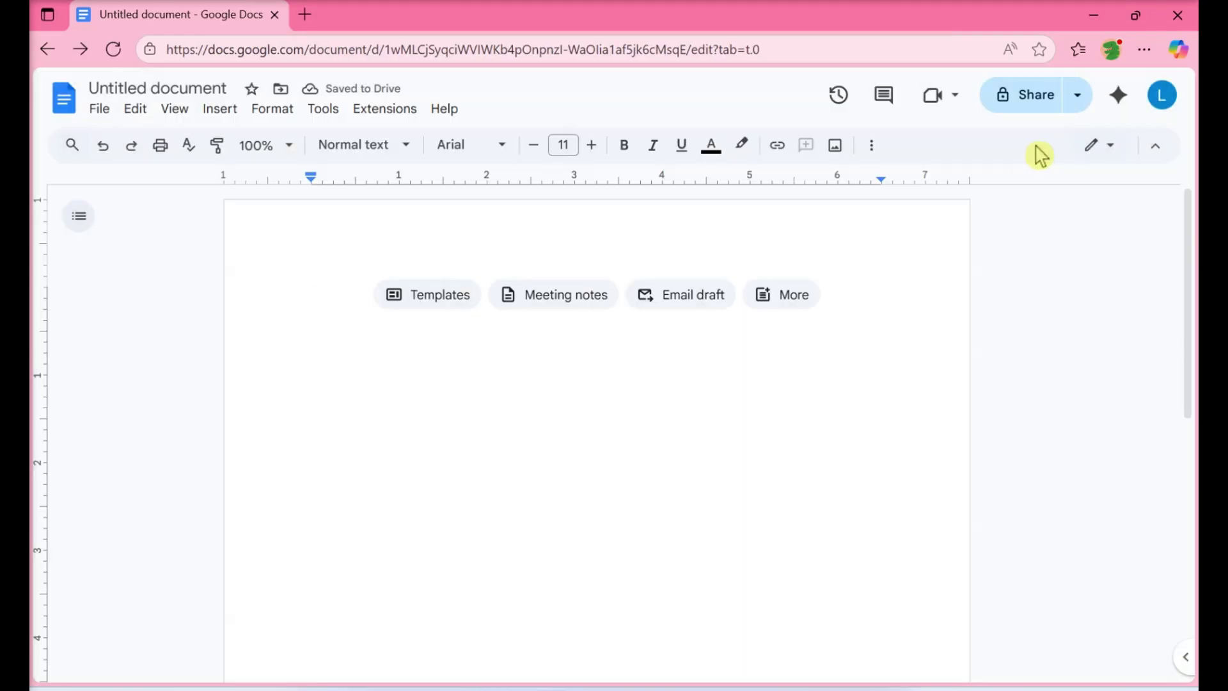
# Launch Fillable Document to load the BASIC SURVEY QUESTIONNAIRE demo template
pyautogui.click(370, 115)
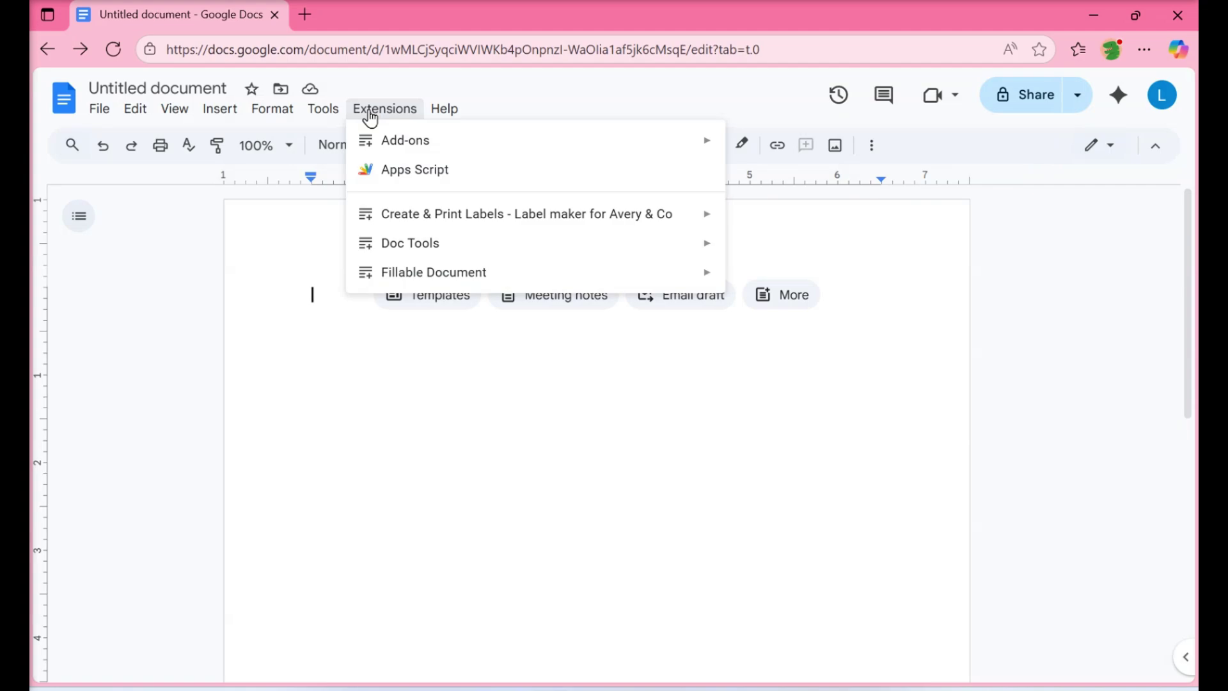
pyautogui.moveTo(434, 273)
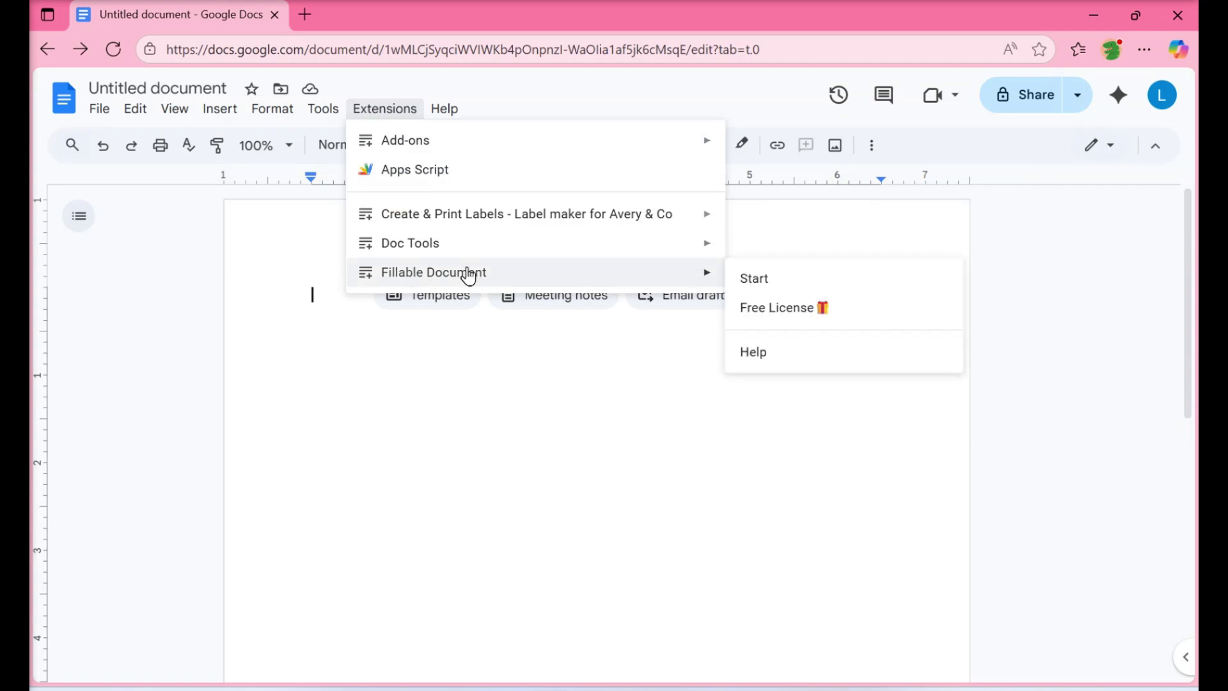
pyautogui.click(776, 275)
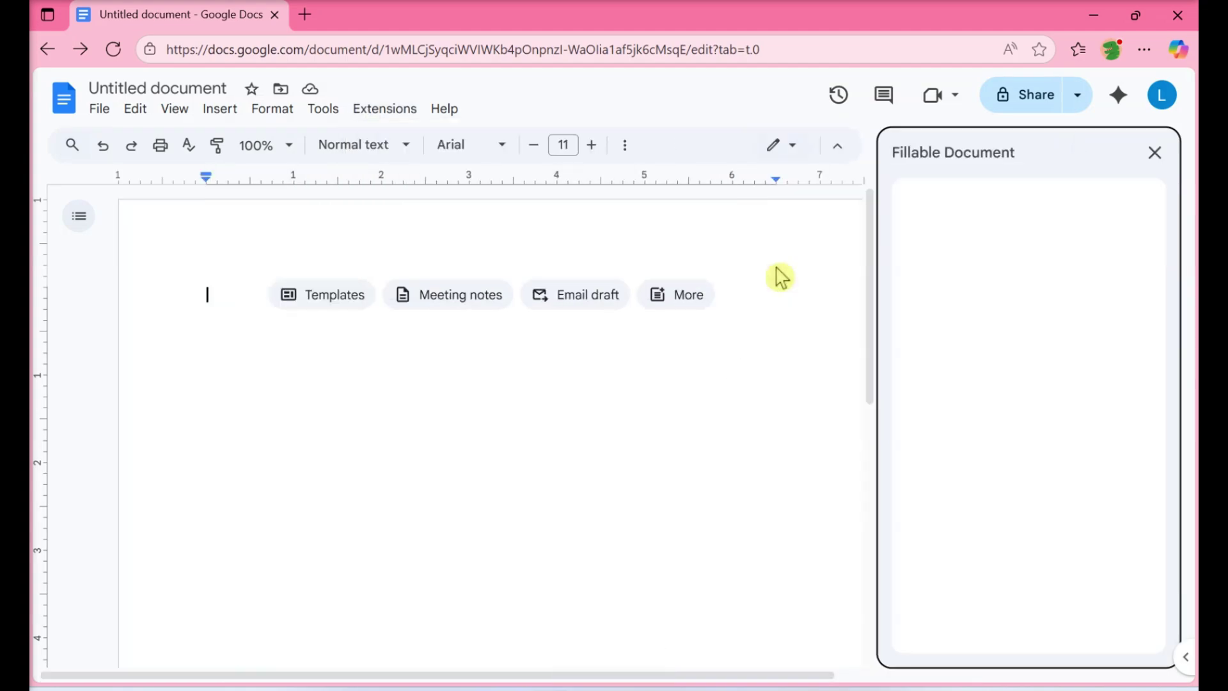
pyautogui.scroll(-2, 1006, 372)
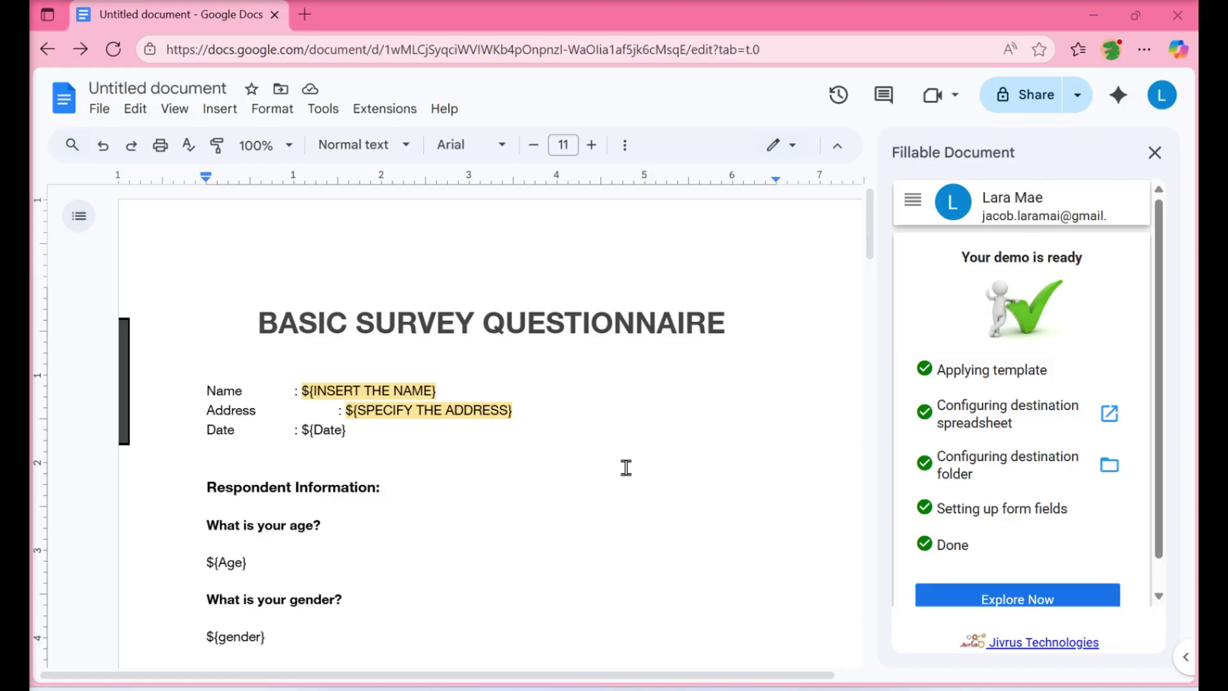
# Save the name BASIC SURVEY QUESTIONNAIRE, grant anyone-with-link view access, and copy the link
pyautogui.click(1018, 96)
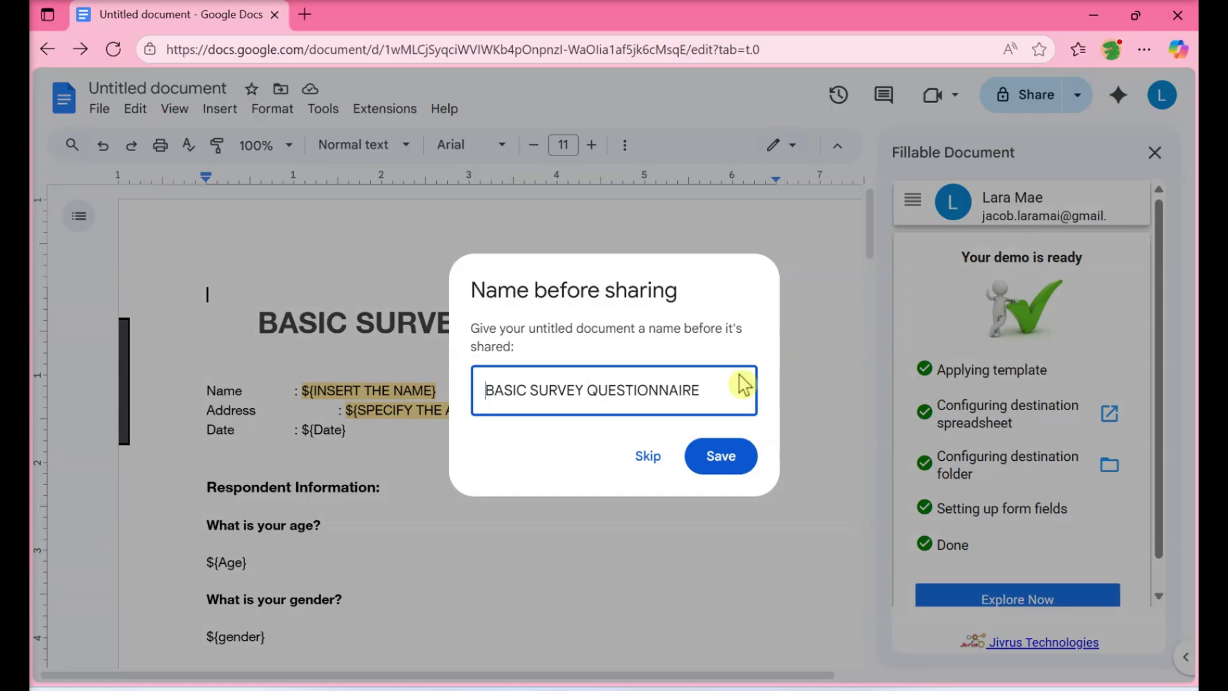
pyautogui.click(720, 458)
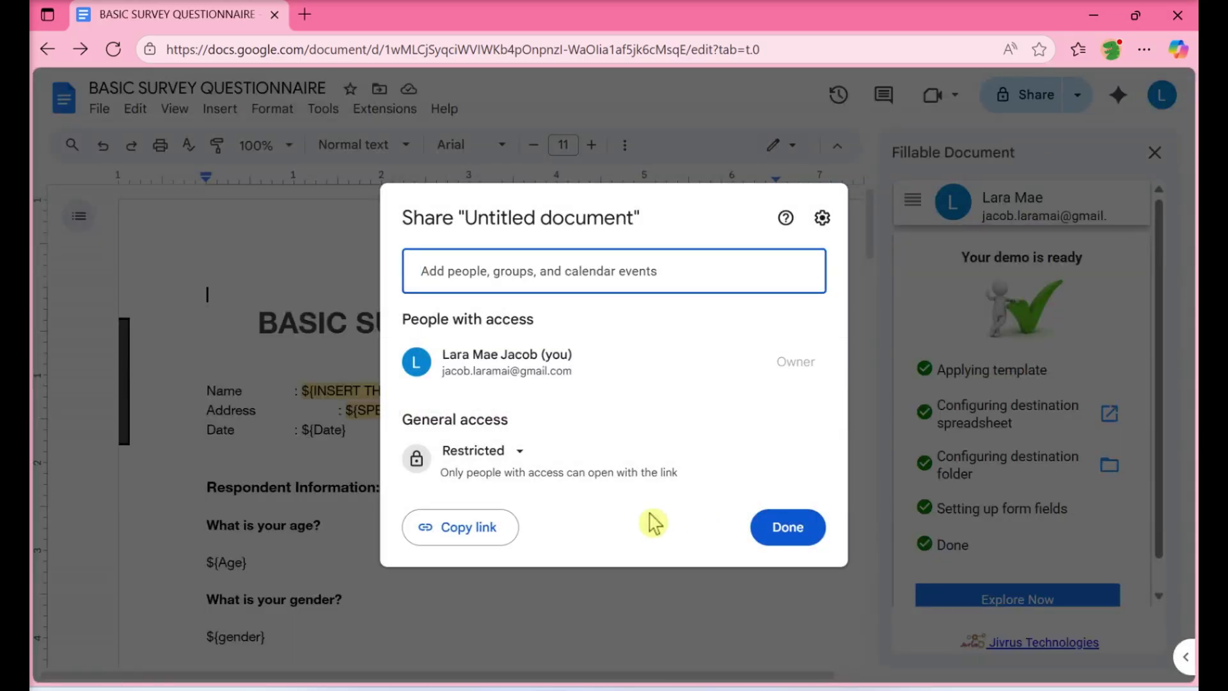
pyautogui.click(519, 451)
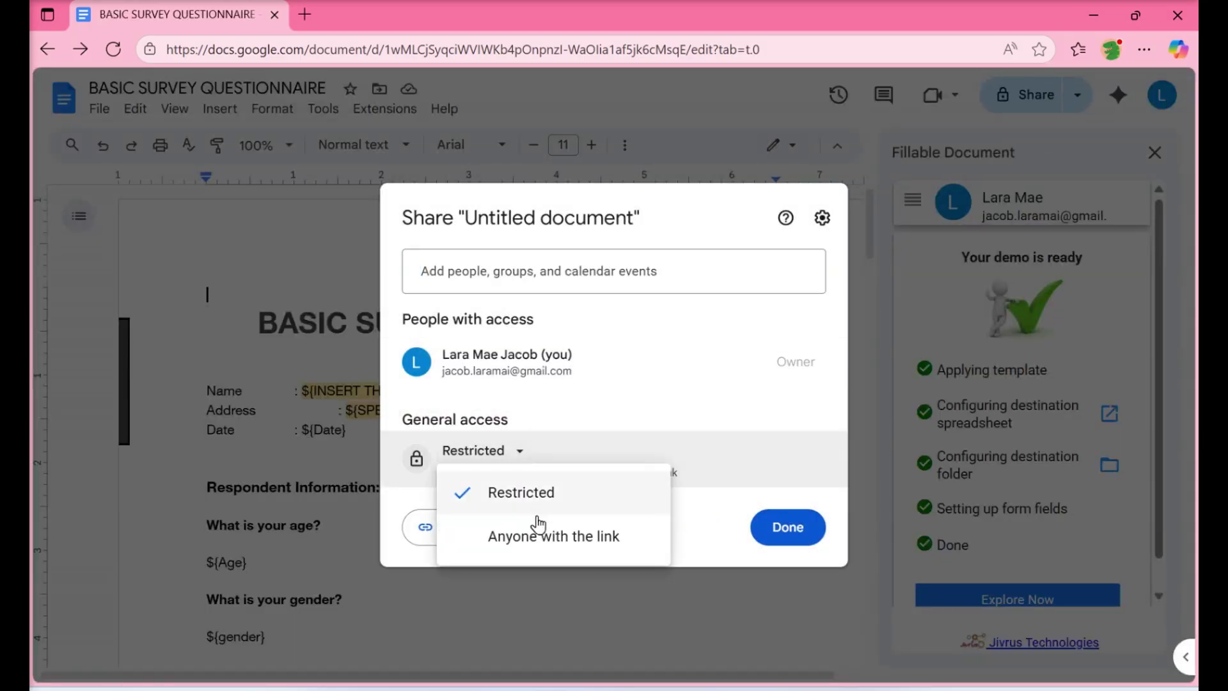
pyautogui.click(544, 535)
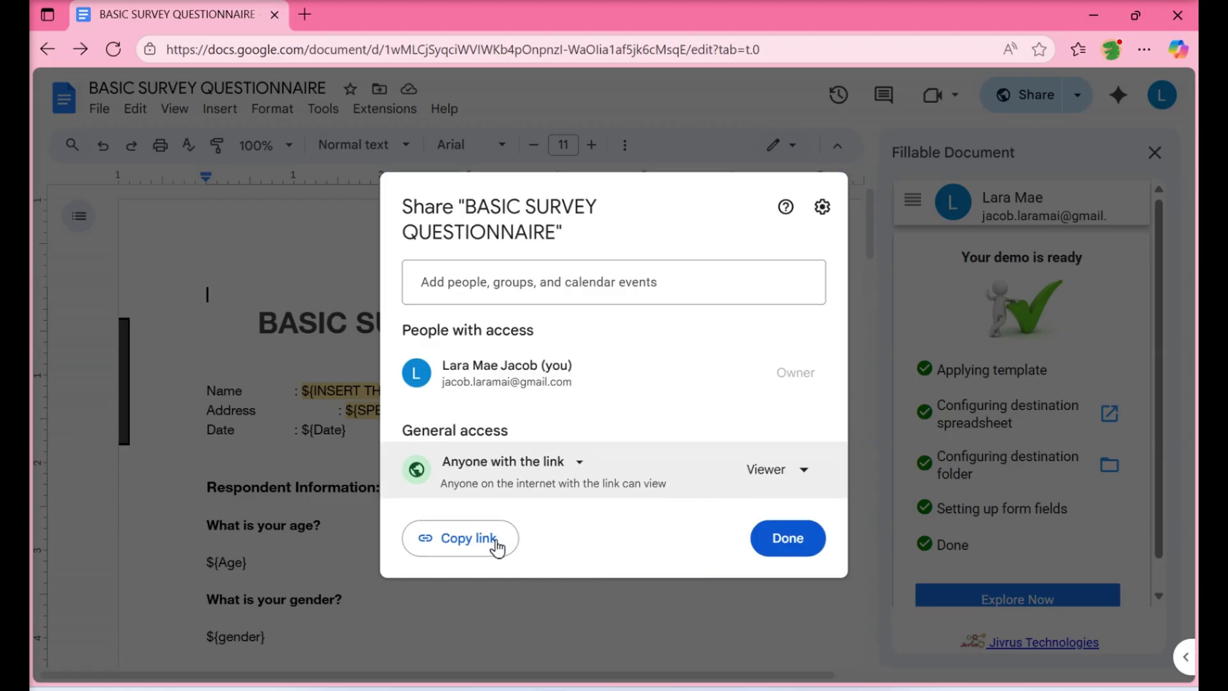
pyautogui.click(496, 547)
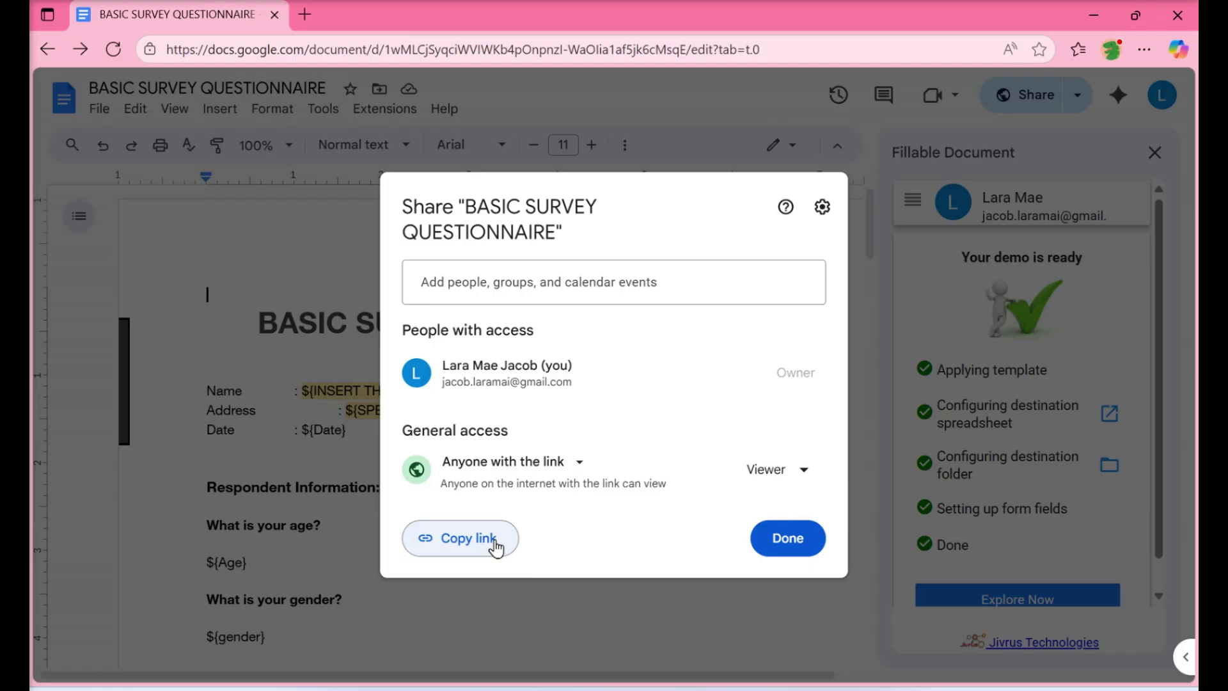
pyautogui.click(790, 539)
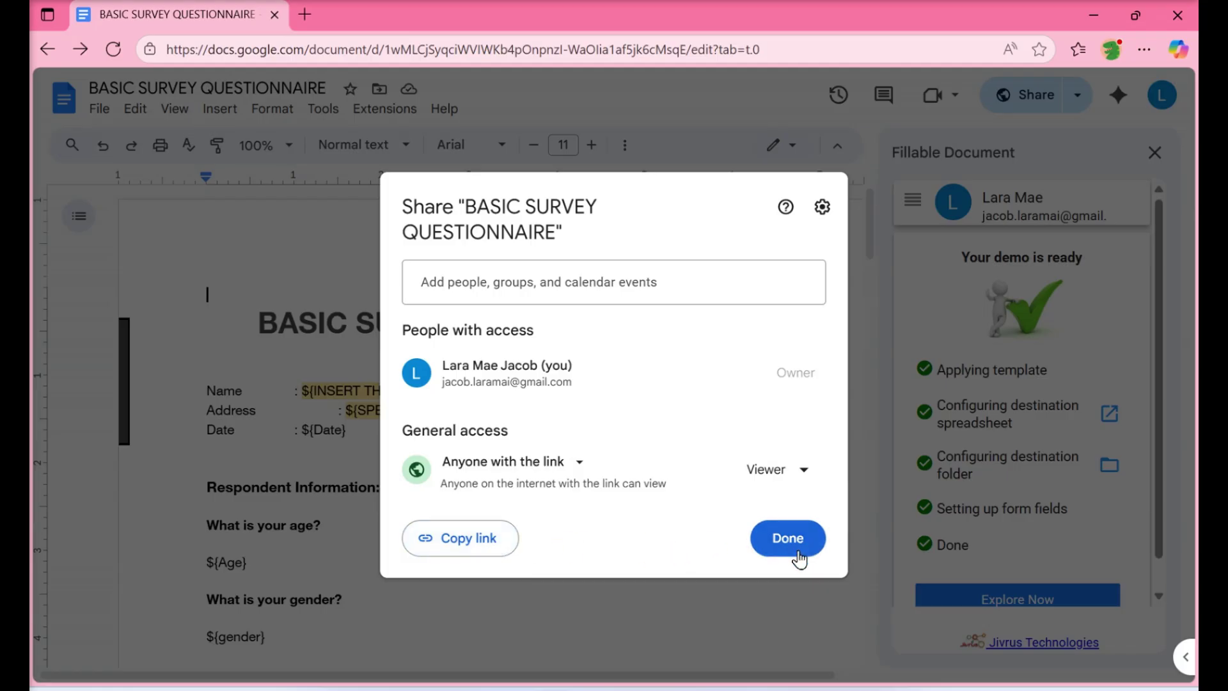